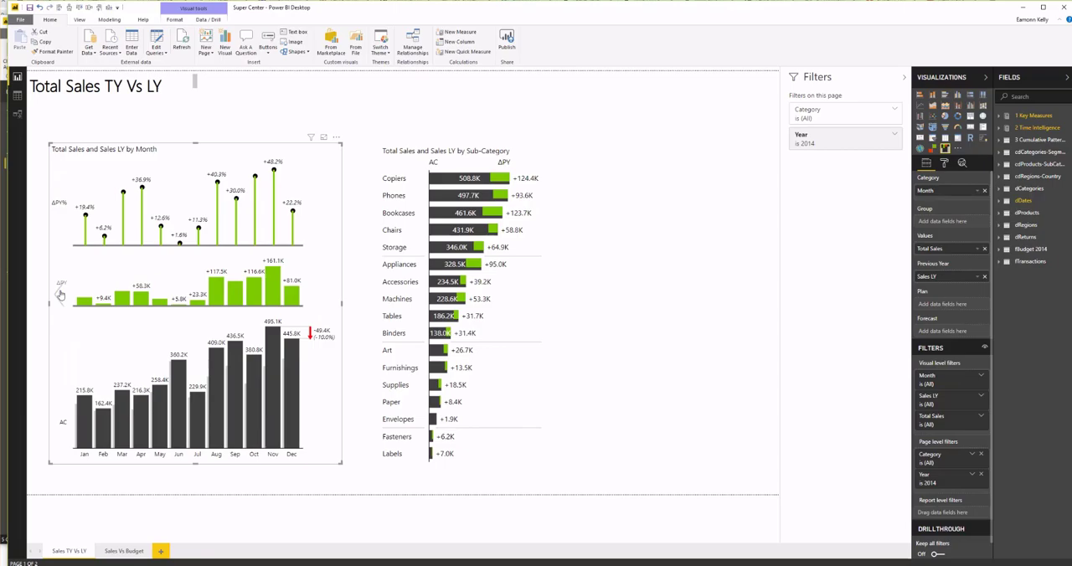
Compare the waterfall and column layouts of the monthly sales chart, ending on the Sales Vs Budget page
{"action": "left_click", "coordinate": [60, 294]}
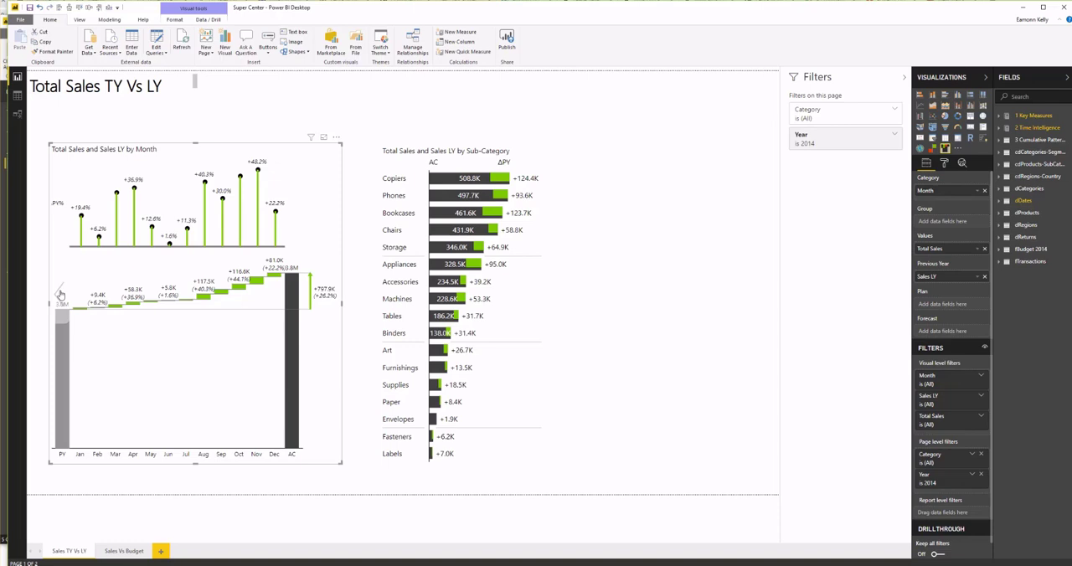
{"action": "left_click", "coordinate": [331, 295]}
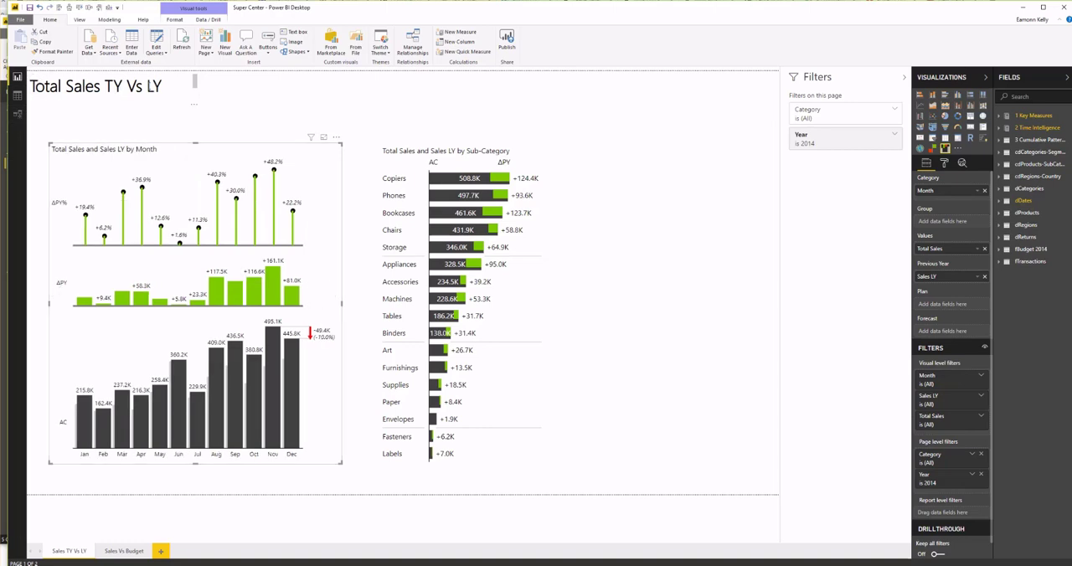
{"action": "left_click", "coordinate": [110, 552]}
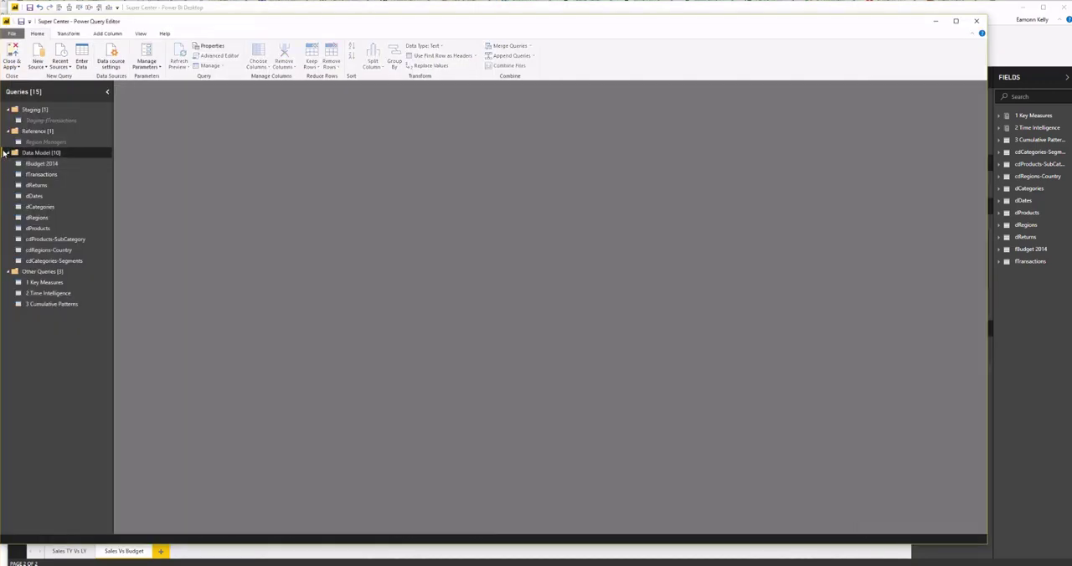
Inspect the Staging-fTransactions query and the fBudget 2014 query at its Changed Type2 and Filtered Rows steps
{"action": "left_click", "coordinate": [48, 121]}
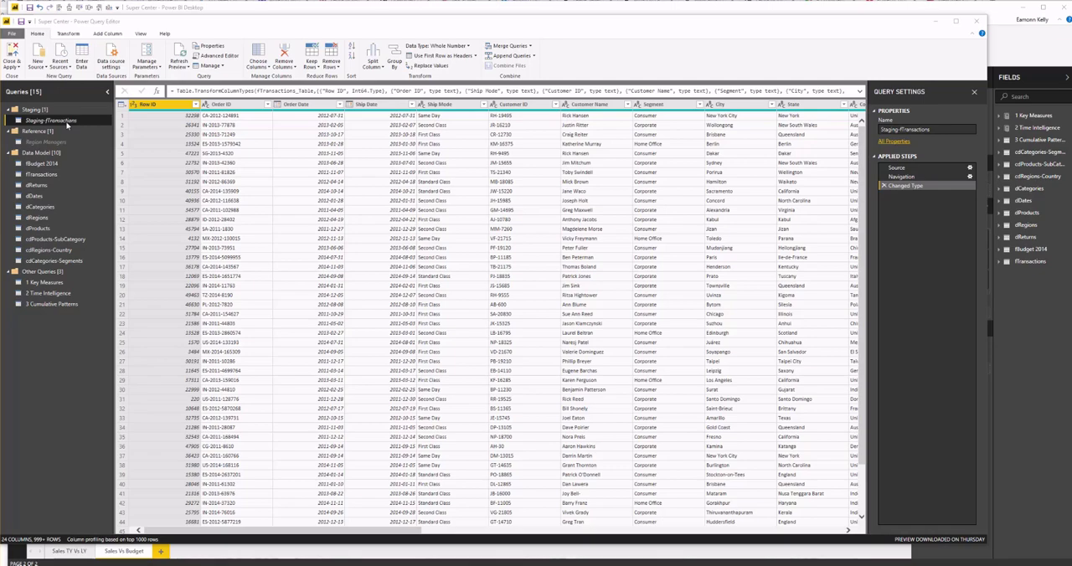
{"action": "left_click", "coordinate": [47, 164]}
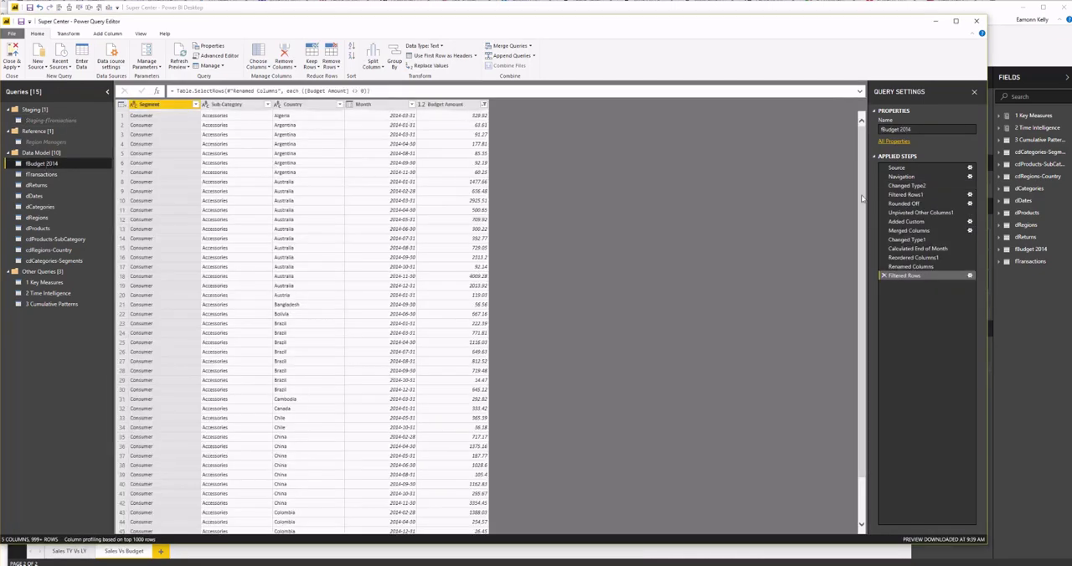
{"action": "left_click", "coordinate": [904, 185]}
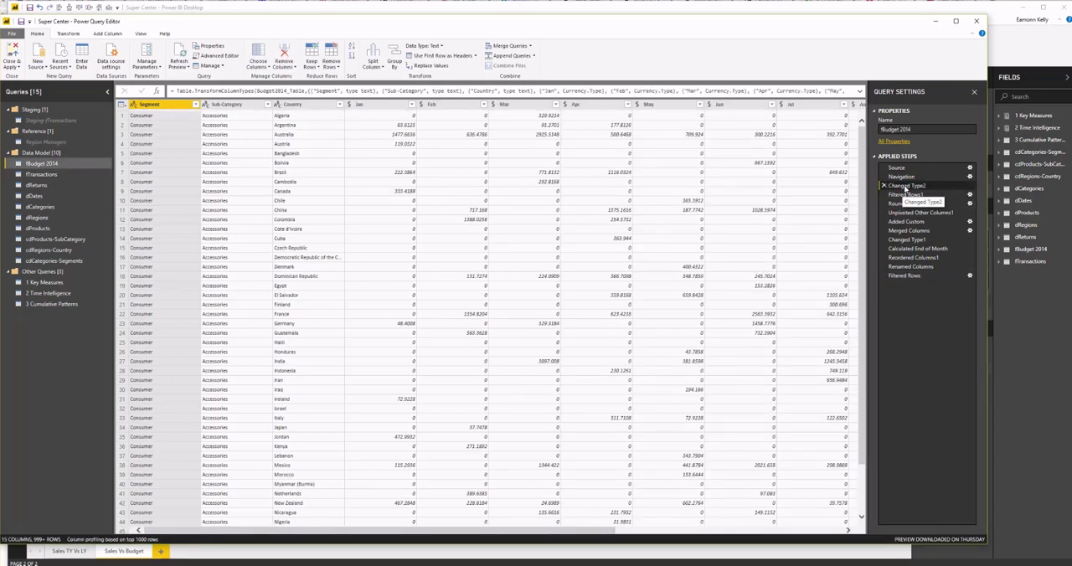
{"action": "left_click", "coordinate": [901, 277]}
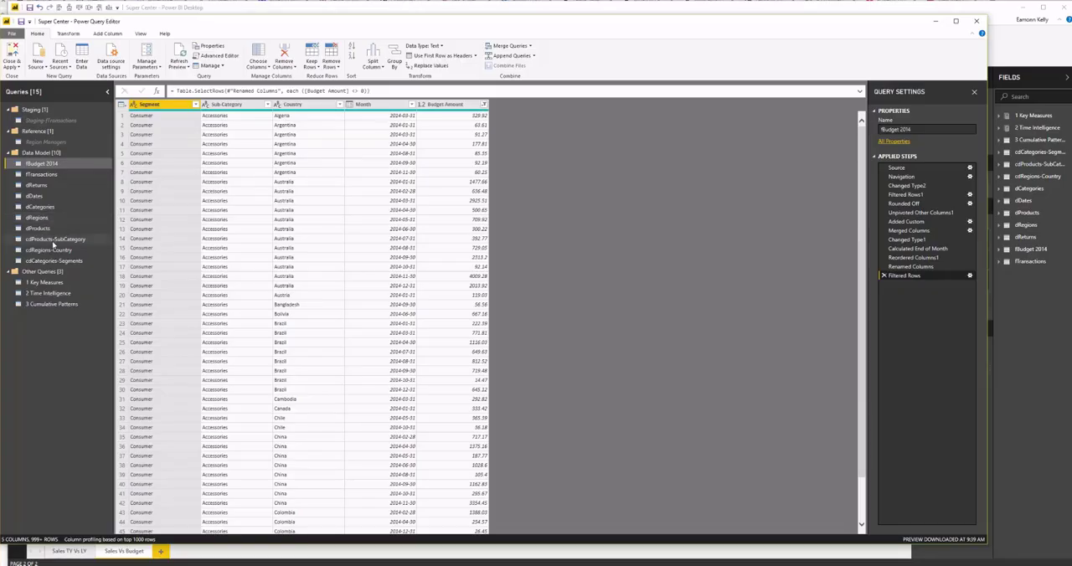
{"action": "left_click", "coordinate": [36, 165]}
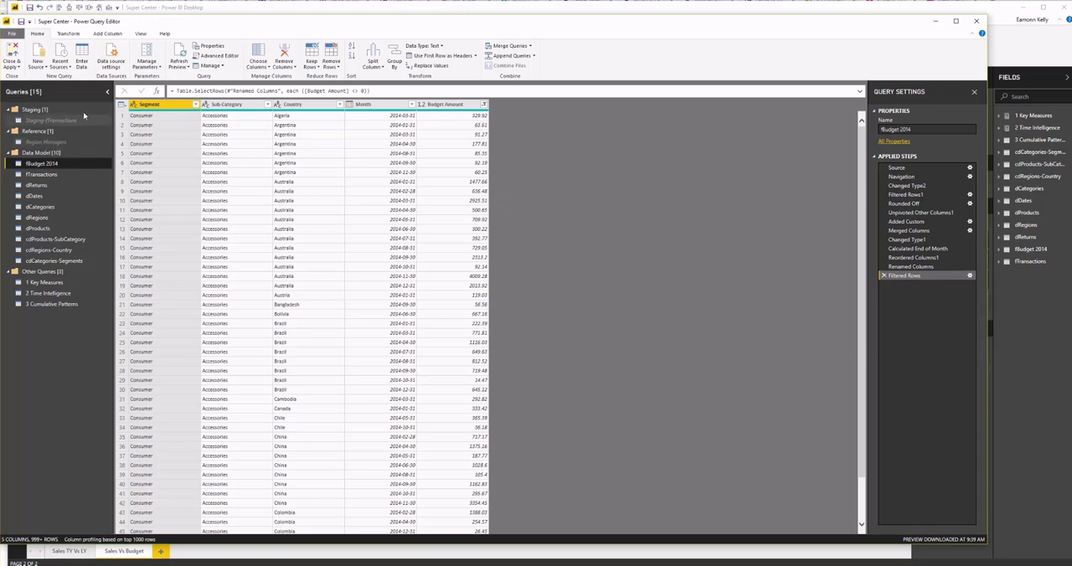
Return to the report window and examine the model relationships linking the lookup tables to fTransactions and fBudget 2014
{"action": "left_click", "coordinate": [243, 8]}
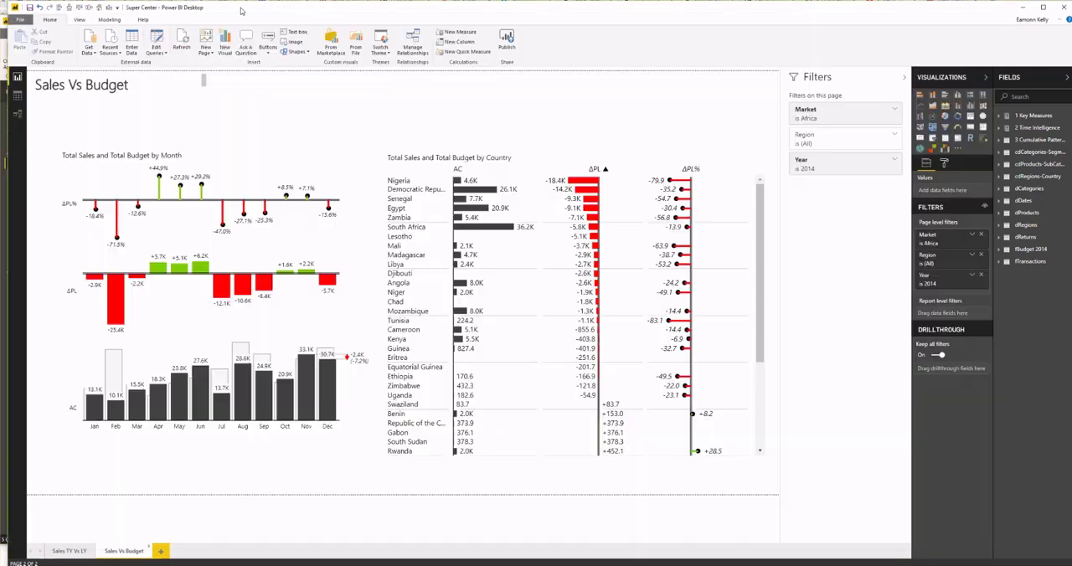
{"action": "left_click", "coordinate": [19, 116]}
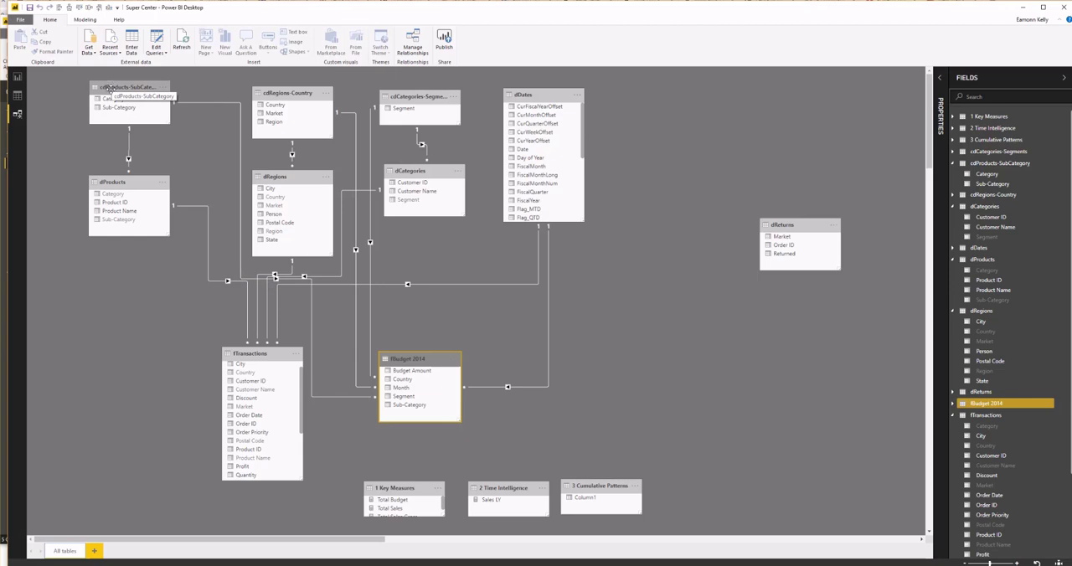
{"action": "left_click", "coordinate": [233, 102]}
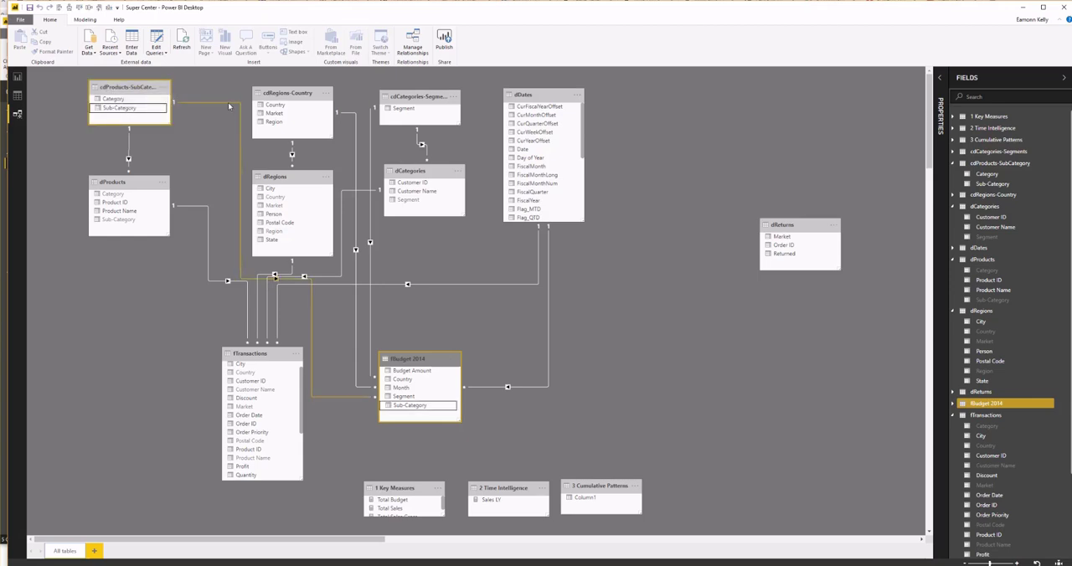
{"action": "left_click", "coordinate": [355, 141]}
{"action": "left_click", "coordinate": [370, 144]}
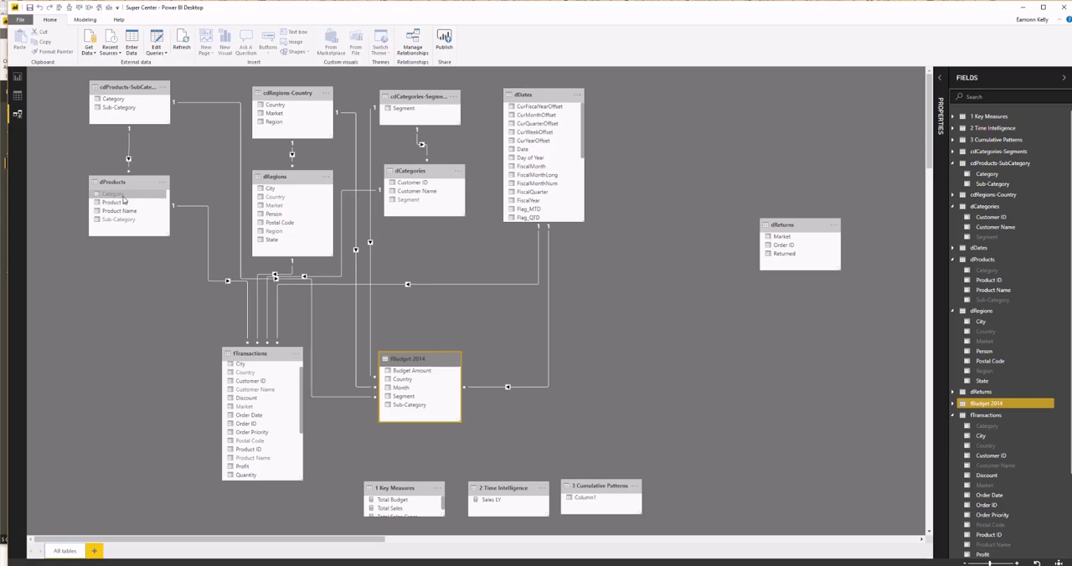
Go back to the report's Sales TY Vs LY page and inspect the monthly chart in its waterfall layout
{"action": "left_click", "coordinate": [17, 78]}
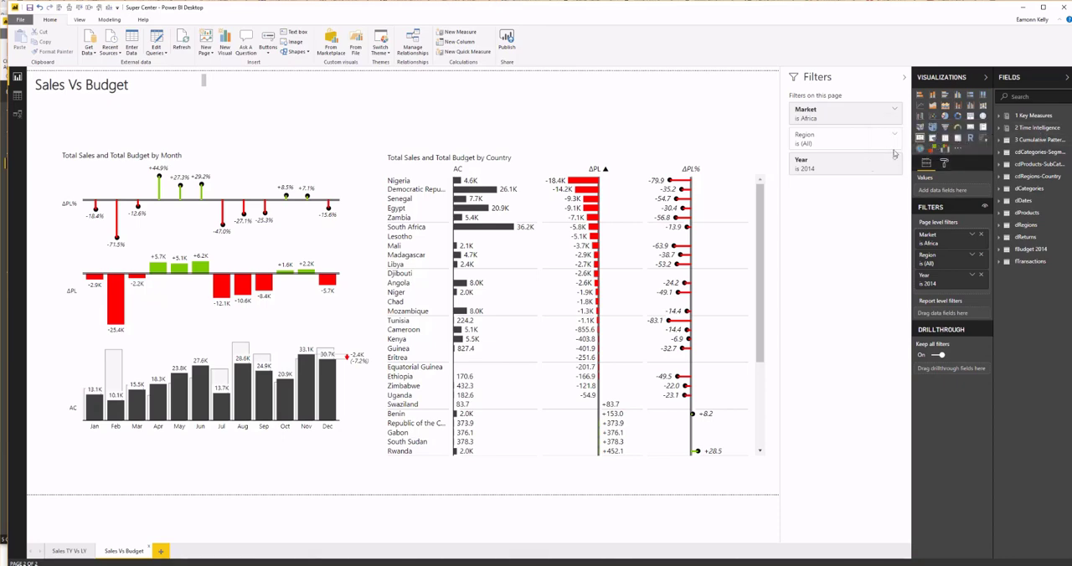
{"action": "left_click", "coordinate": [242, 385]}
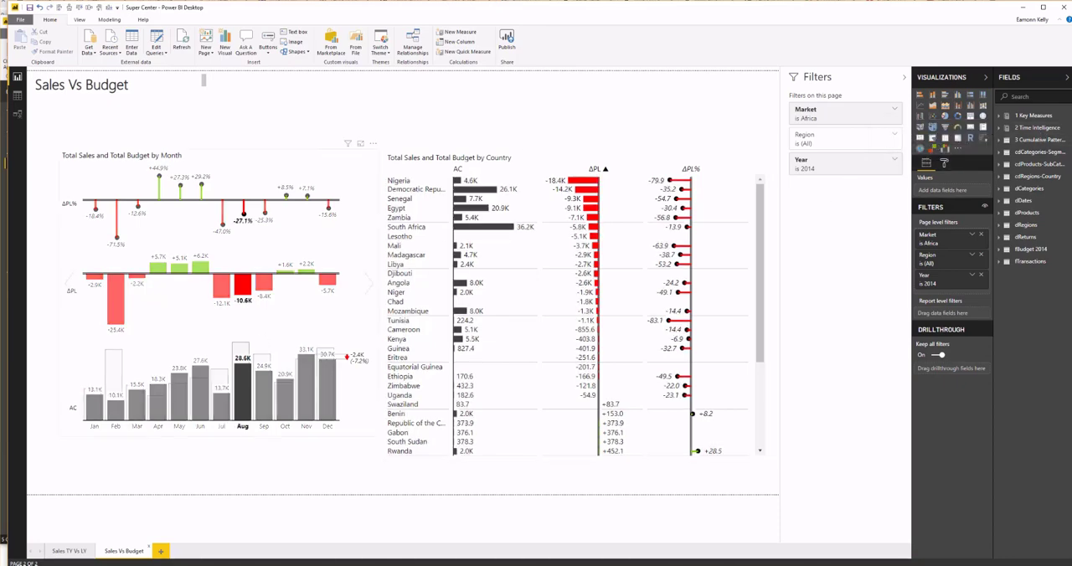
{"action": "left_click", "coordinate": [66, 551]}
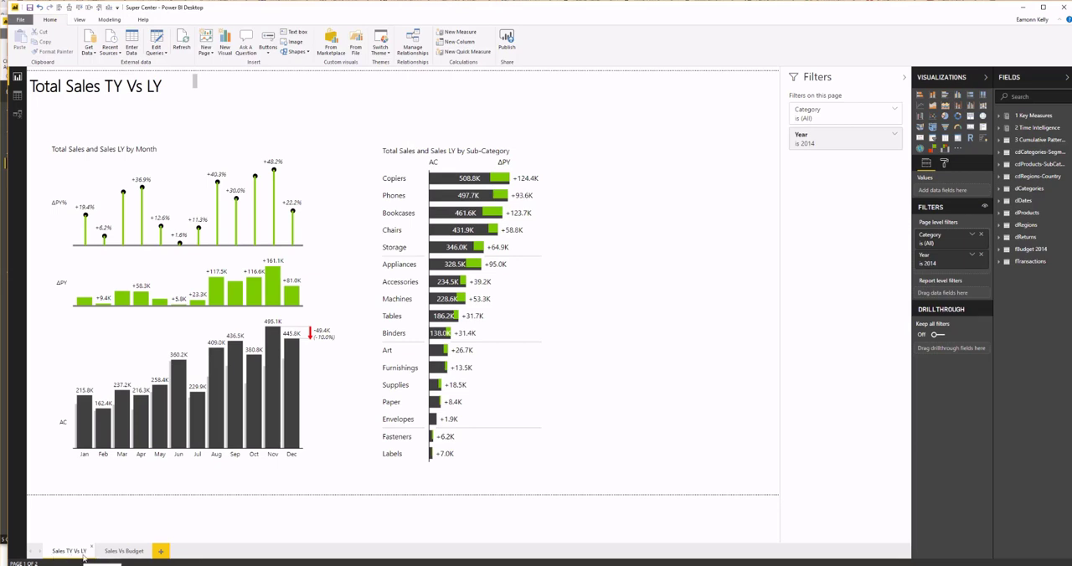
{"action": "left_click", "coordinate": [62, 298]}
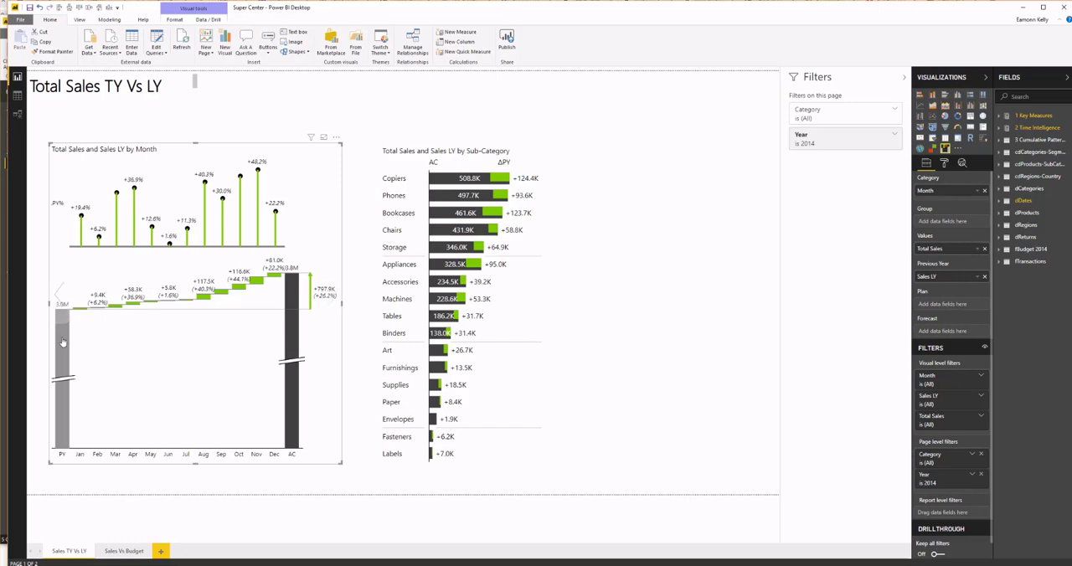
{"action": "mouse_move", "coordinate": [62, 374]}
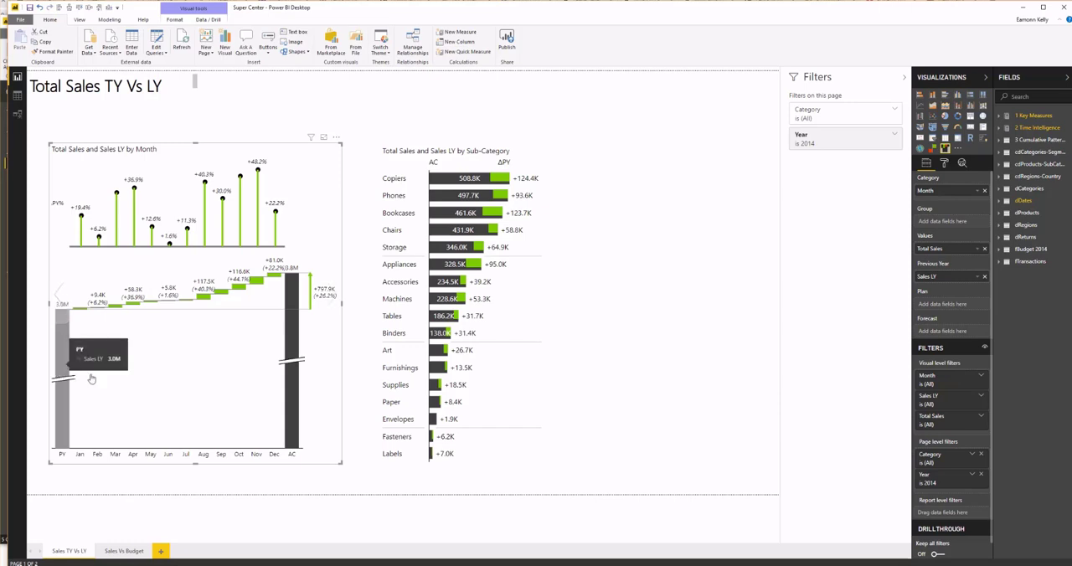
{"action": "mouse_move", "coordinate": [293, 359]}
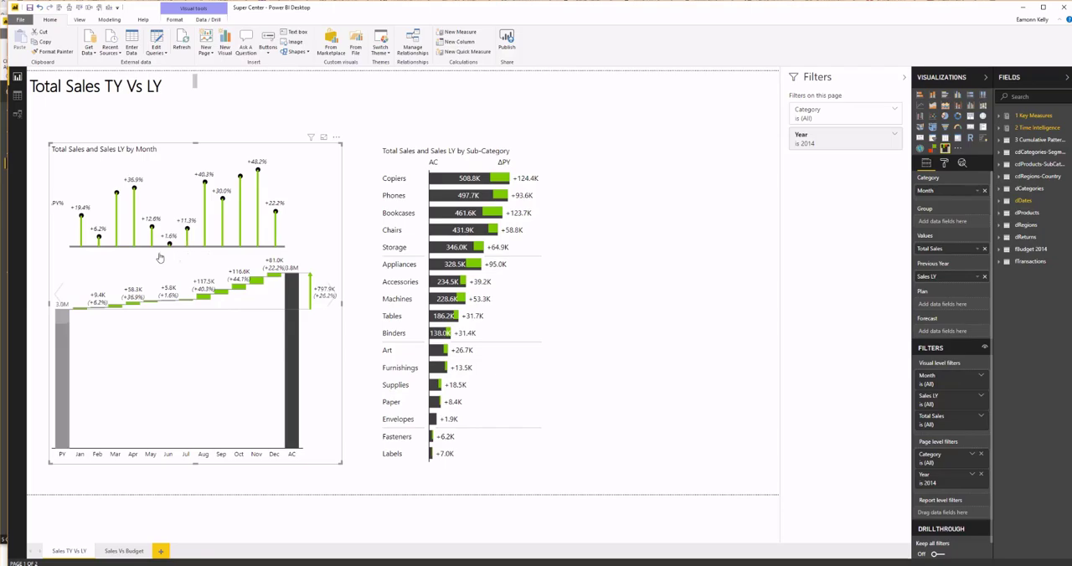
{"action": "mouse_move", "coordinate": [170, 246]}
Cycle the monthly sales chart through the column layout to the area layout comparing AC with PY
{"action": "left_click", "coordinate": [333, 301]}
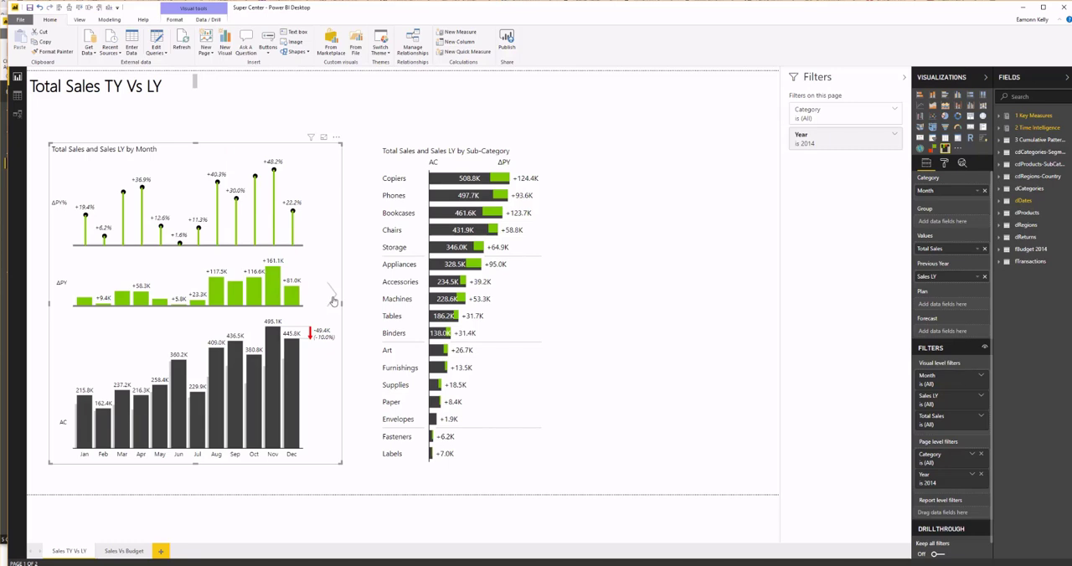
{"action": "left_click", "coordinate": [314, 394]}
{"action": "left_click", "coordinate": [318, 407]}
{"action": "left_click", "coordinate": [334, 297]}
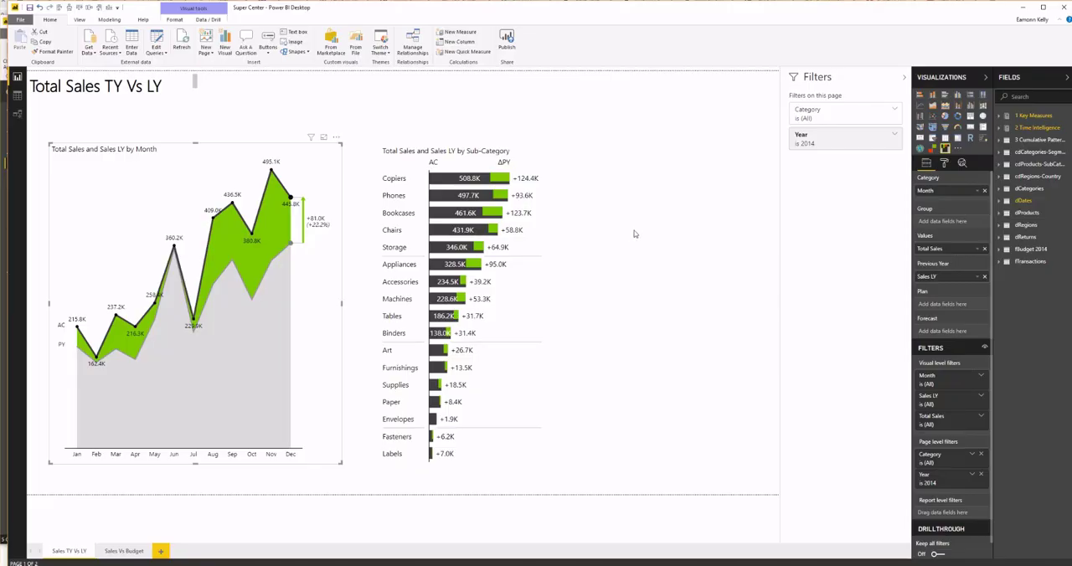
Widen the sub-category chart to show separate ΔPY and ΔPY% columns, and filter the page to the Technology category
{"action": "left_click", "coordinate": [552, 301]}
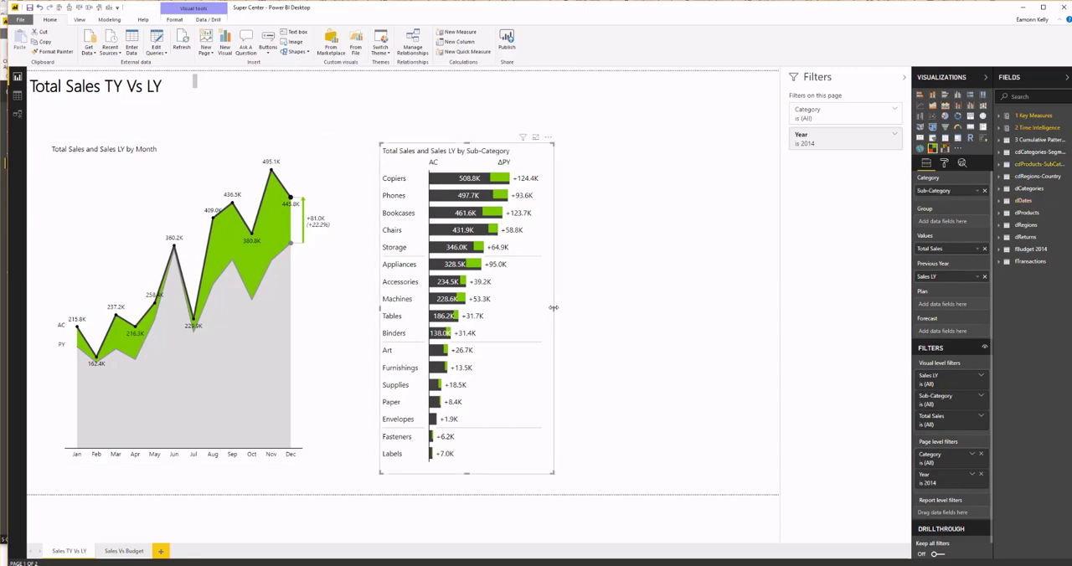
{"action": "left_click_drag", "start_coordinate": [554, 307], "coordinate": [715, 318]}
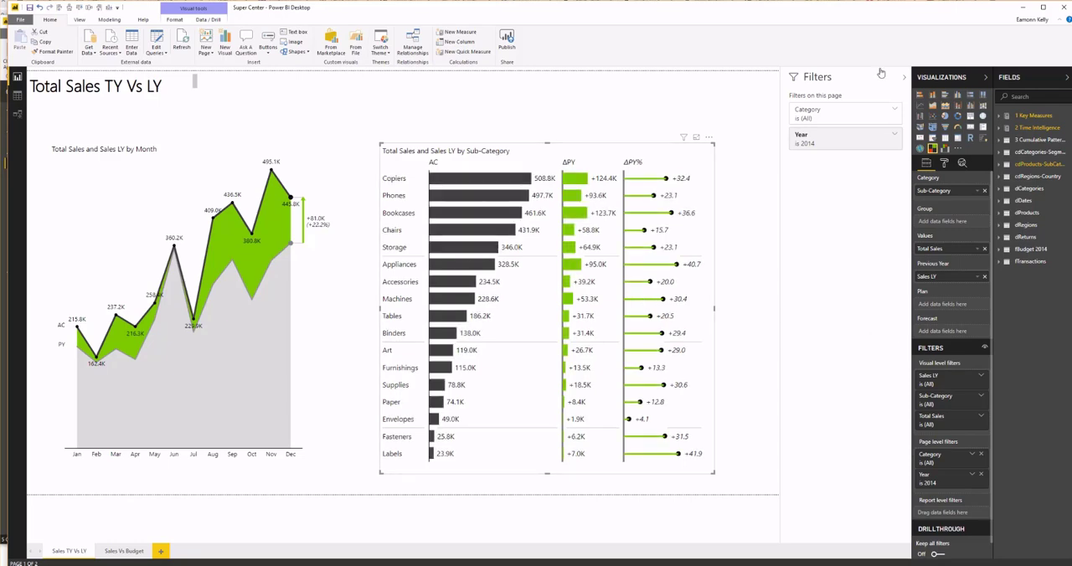
{"action": "left_click", "coordinate": [892, 111]}
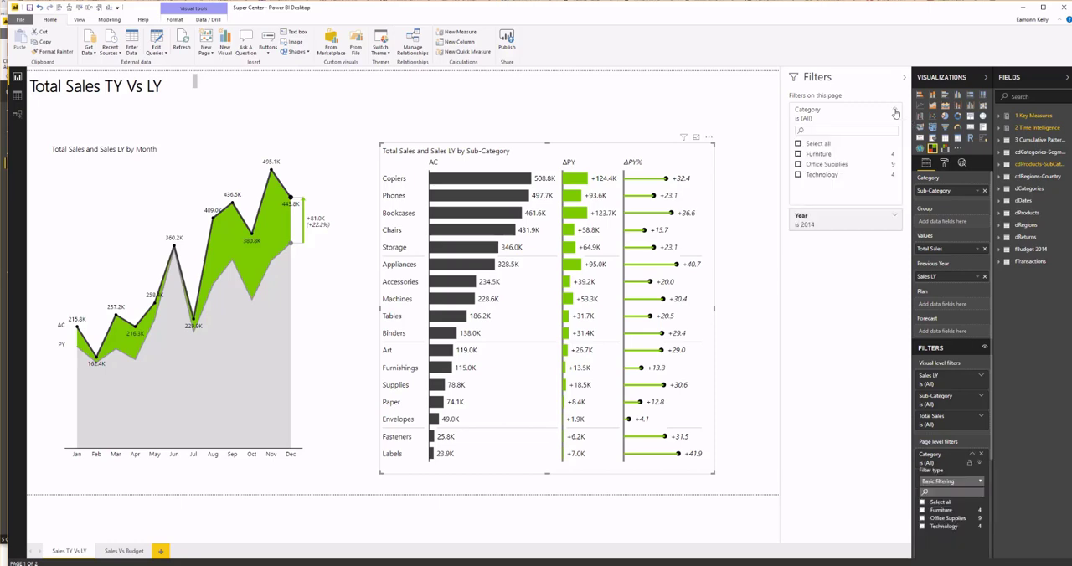
{"action": "left_click", "coordinate": [798, 176]}
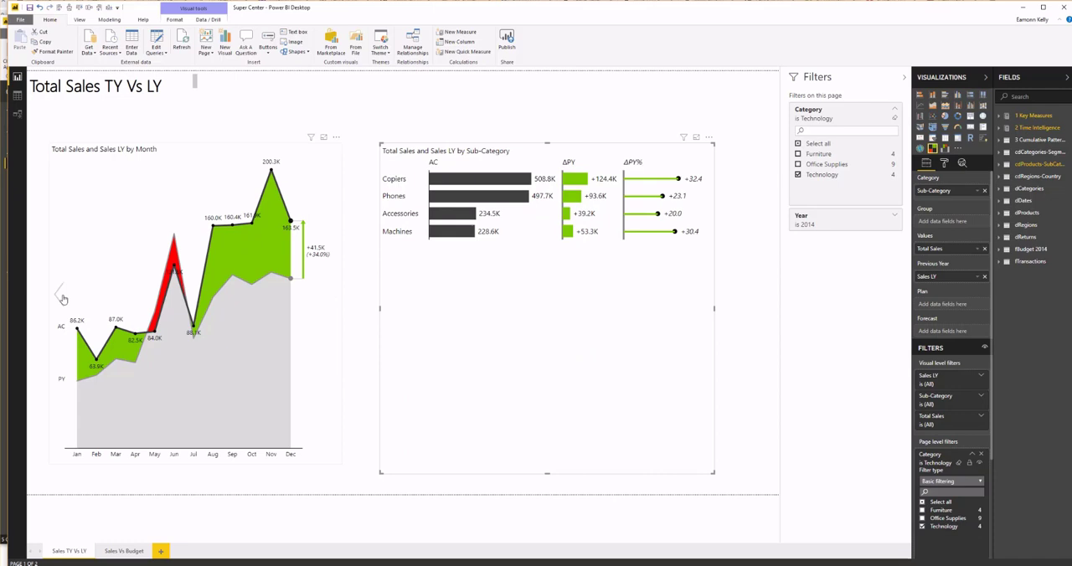
Return the monthly chart to its column layout and cross-filter it by Copiers, checking the waterfall layout as well
{"action": "left_click", "coordinate": [61, 298]}
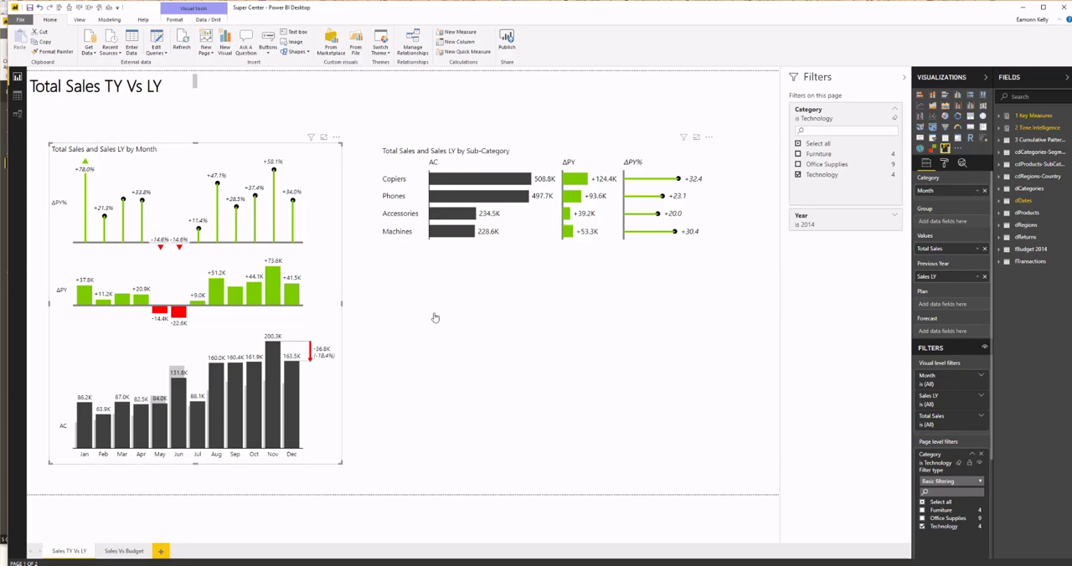
{"action": "left_click", "coordinate": [474, 183]}
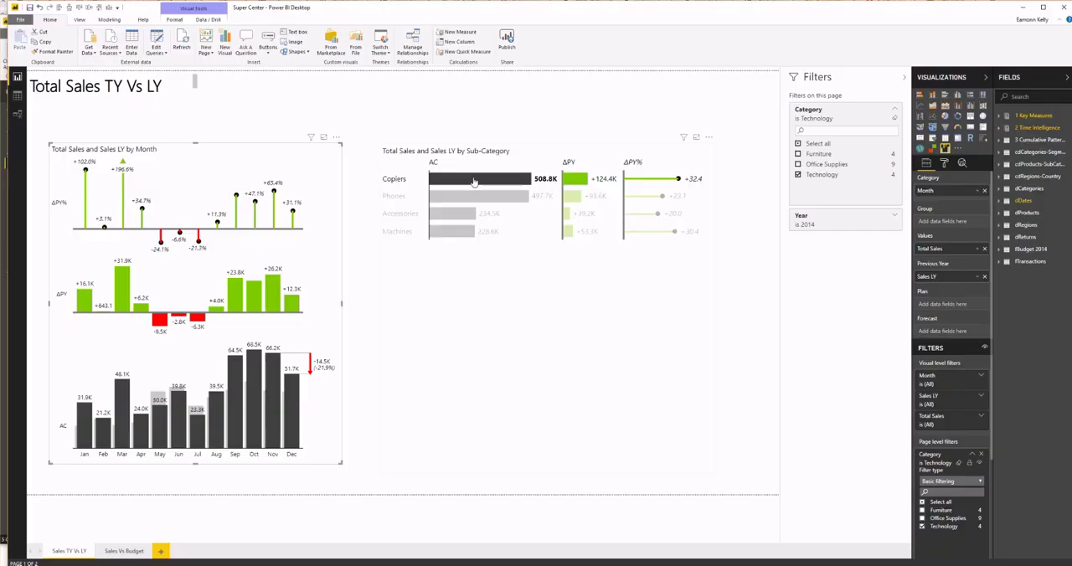
{"action": "left_click", "coordinate": [56, 296]}
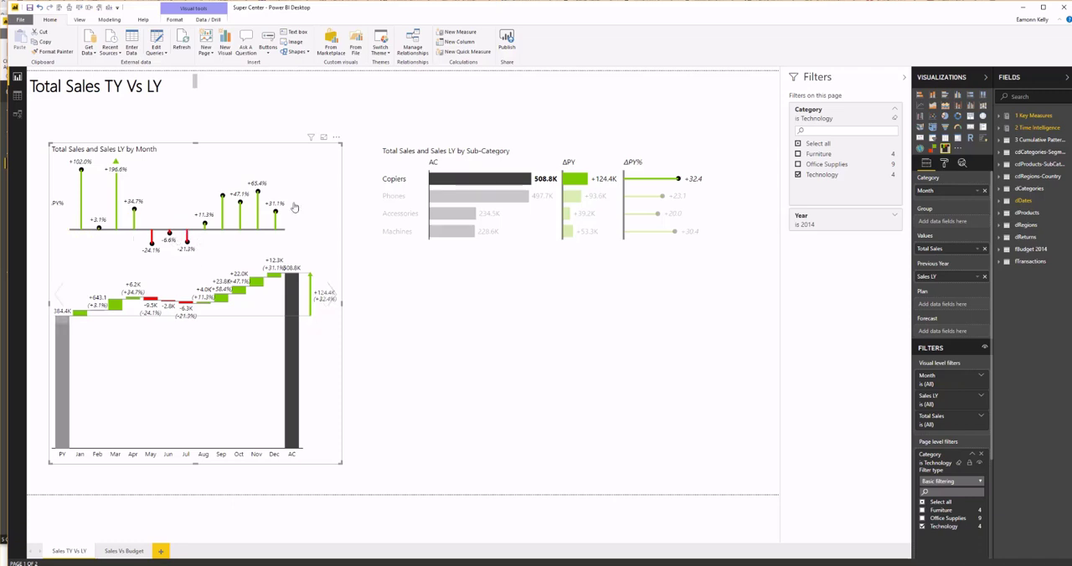
{"action": "left_click", "coordinate": [335, 297]}
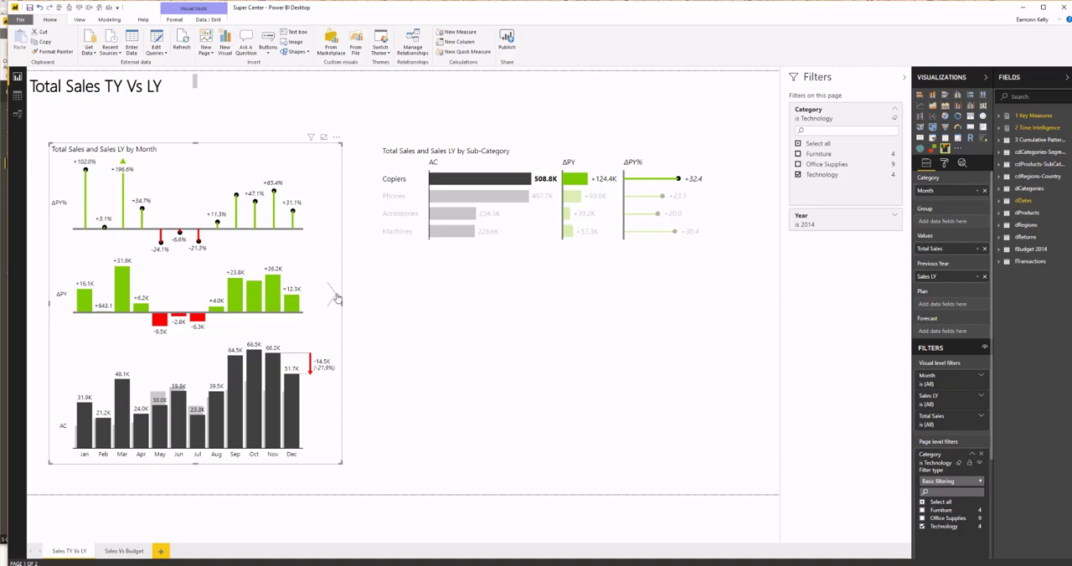
On the Sales Vs Budget page, inspect February's variance and cross-filter the countries by February, clearing the selection again
{"action": "left_click", "coordinate": [123, 551]}
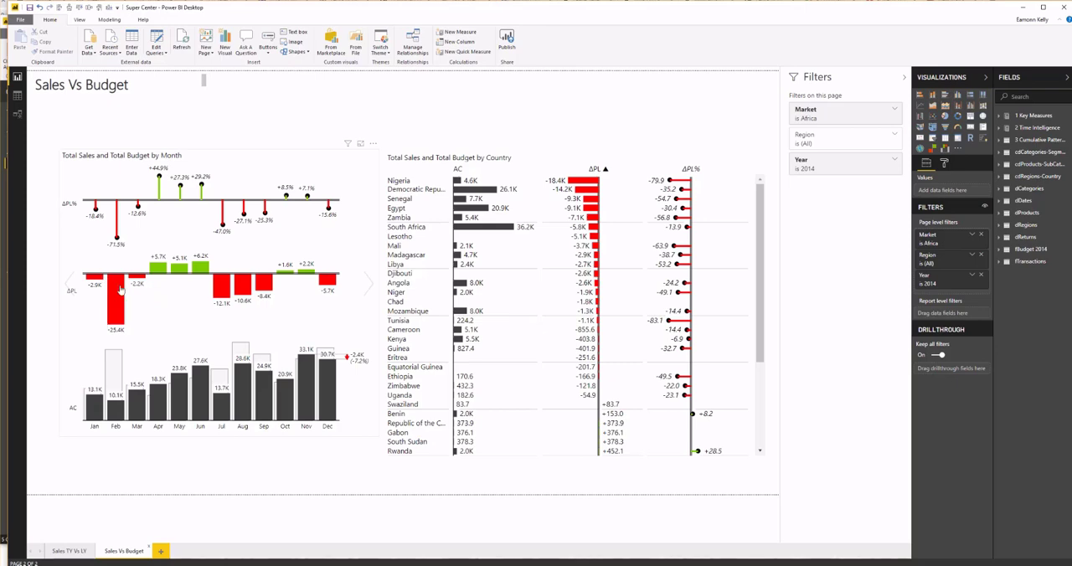
{"action": "mouse_move", "coordinate": [116, 295]}
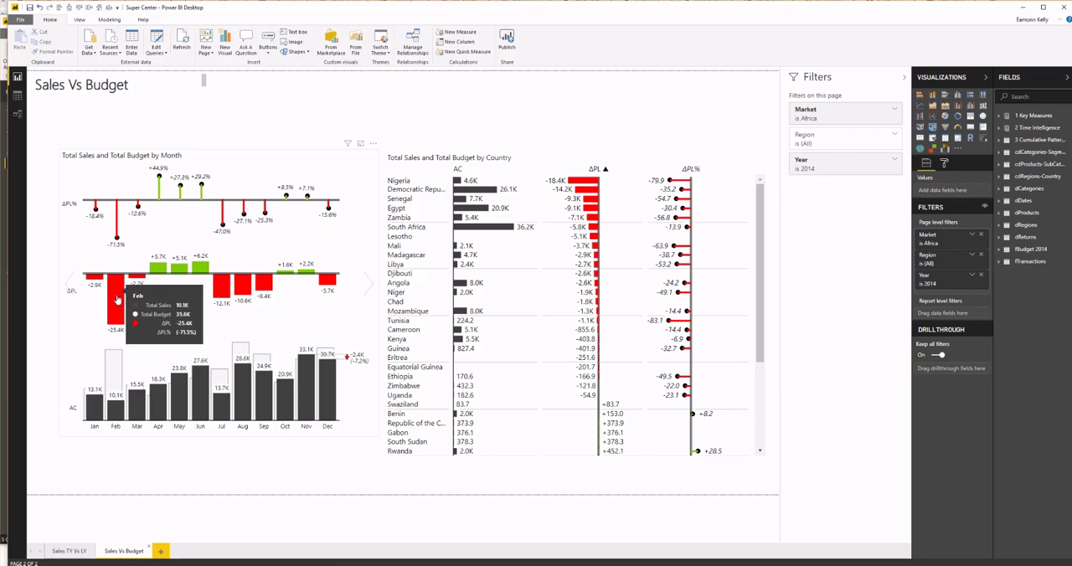
{"action": "left_click", "coordinate": [117, 413]}
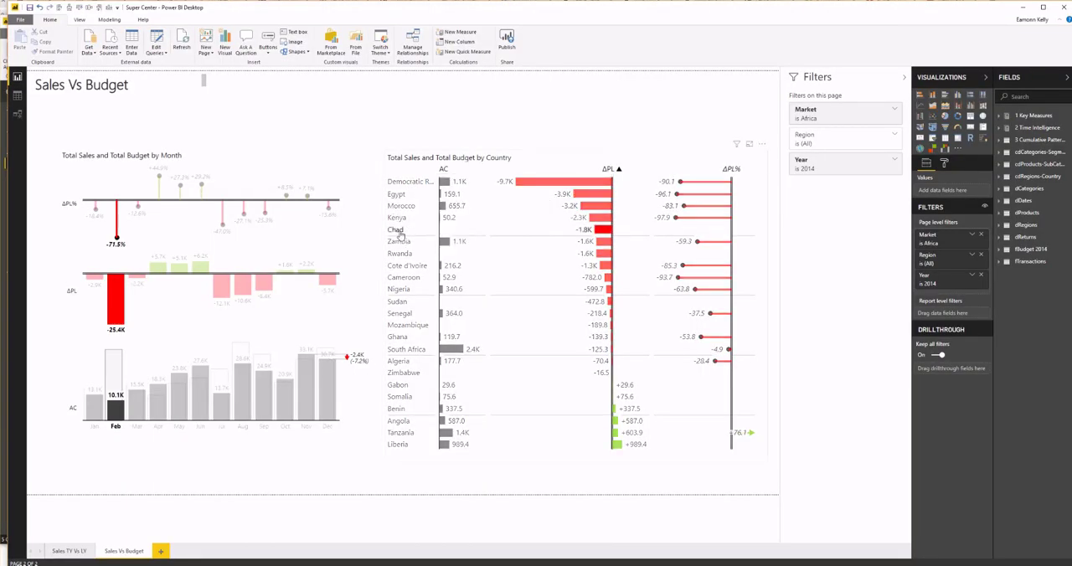
{"action": "left_click", "coordinate": [119, 414]}
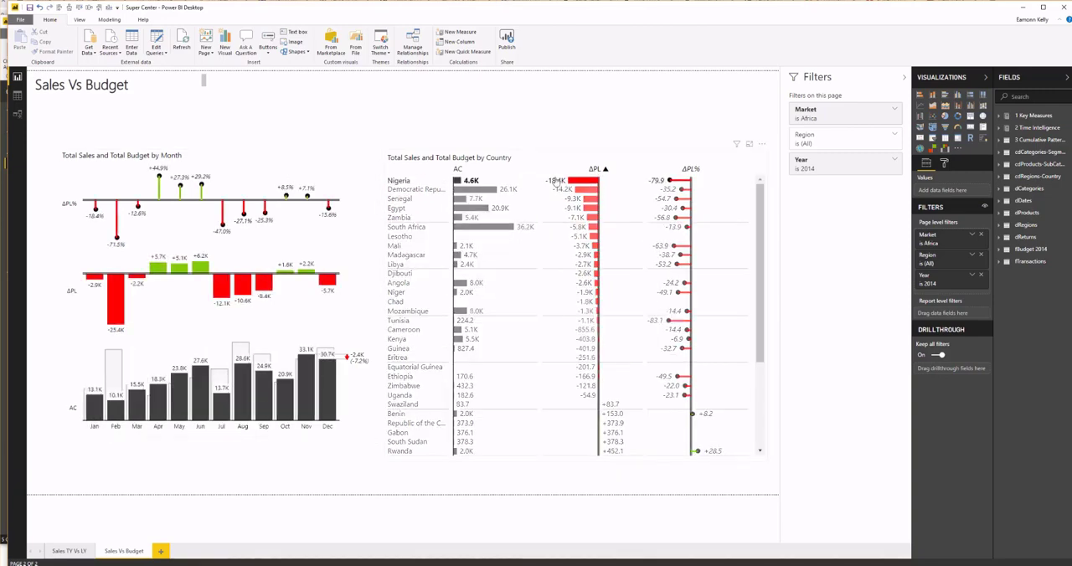
Cross-filter the monthly budget chart by Nigeria to inspect its August and December variances, and by Democratic Republic of the Congo
{"action": "left_click", "coordinate": [588, 184]}
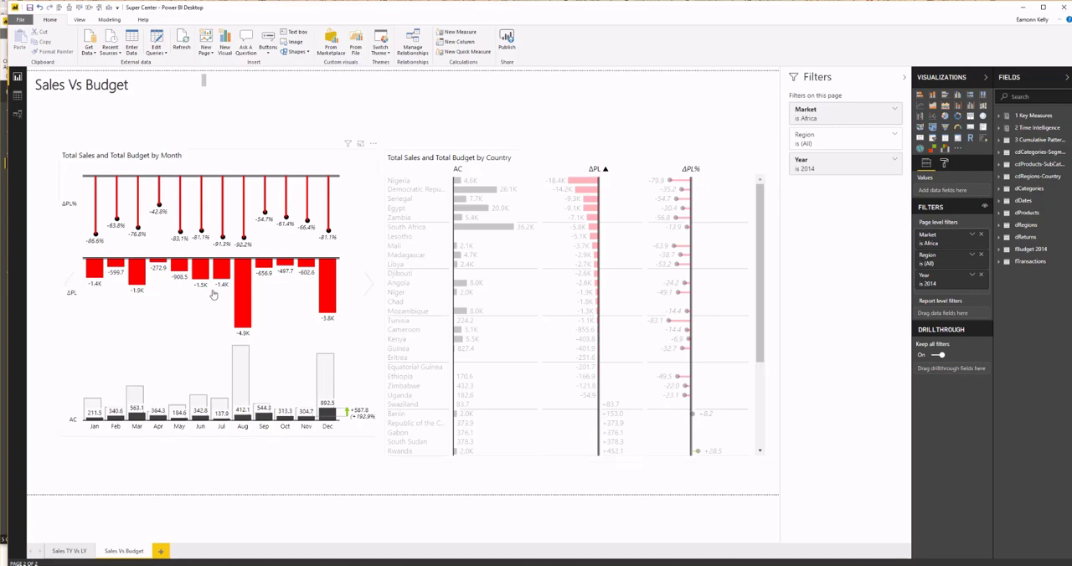
{"action": "mouse_move", "coordinate": [240, 325]}
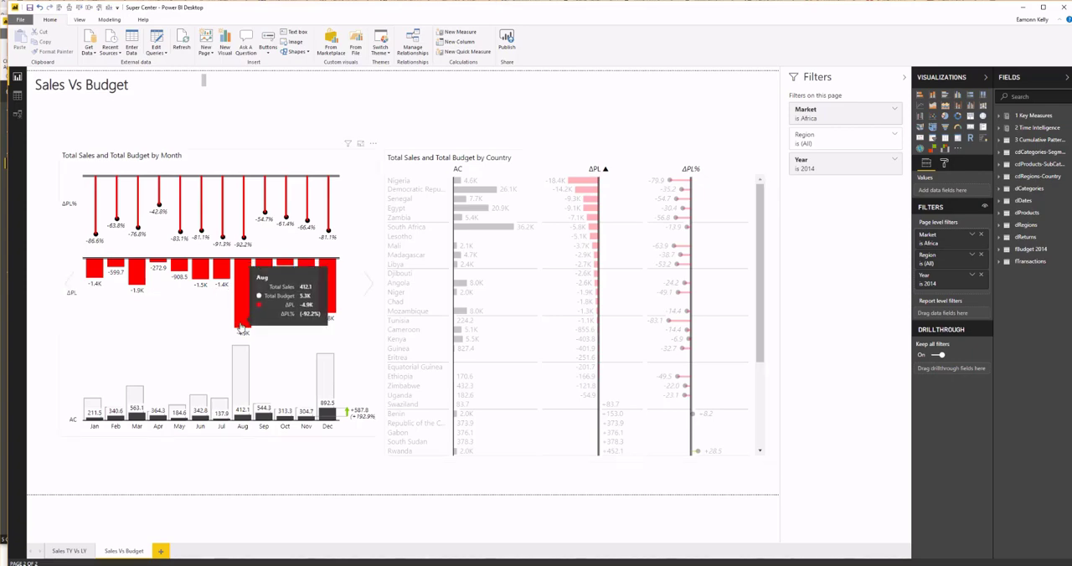
{"action": "mouse_move", "coordinate": [324, 308]}
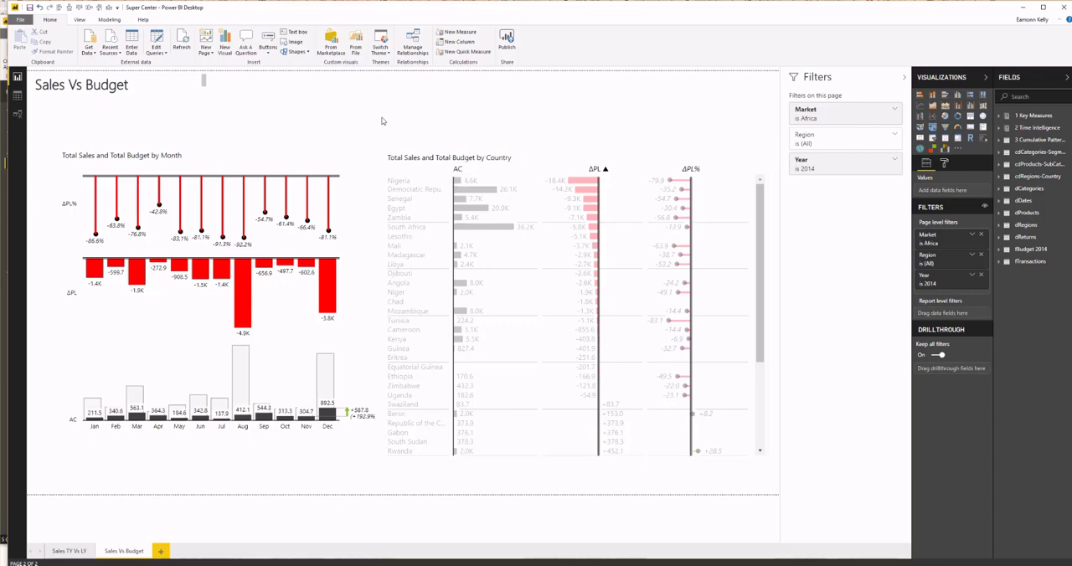
{"action": "left_click", "coordinate": [469, 190]}
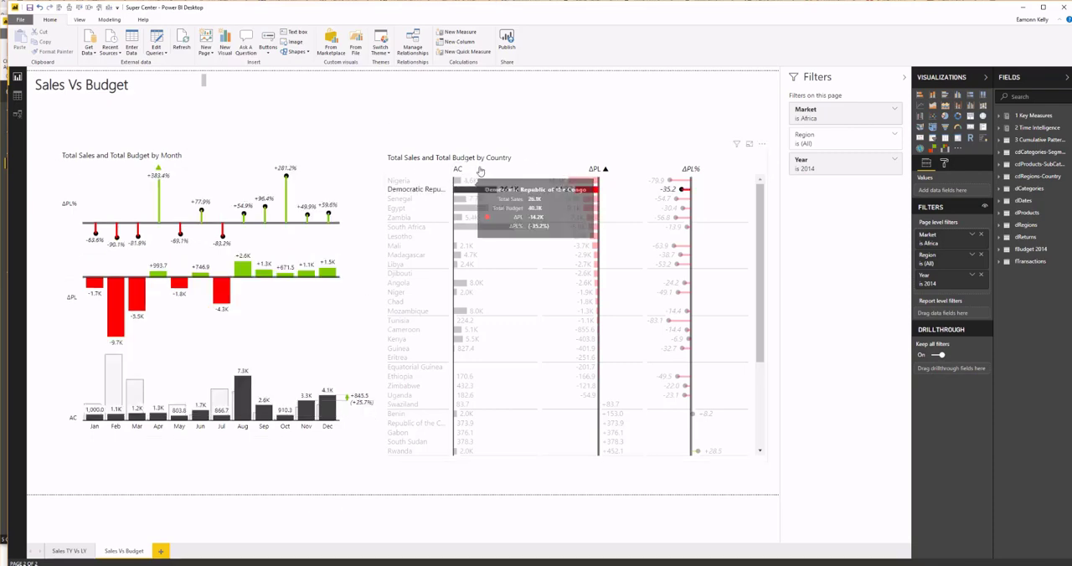